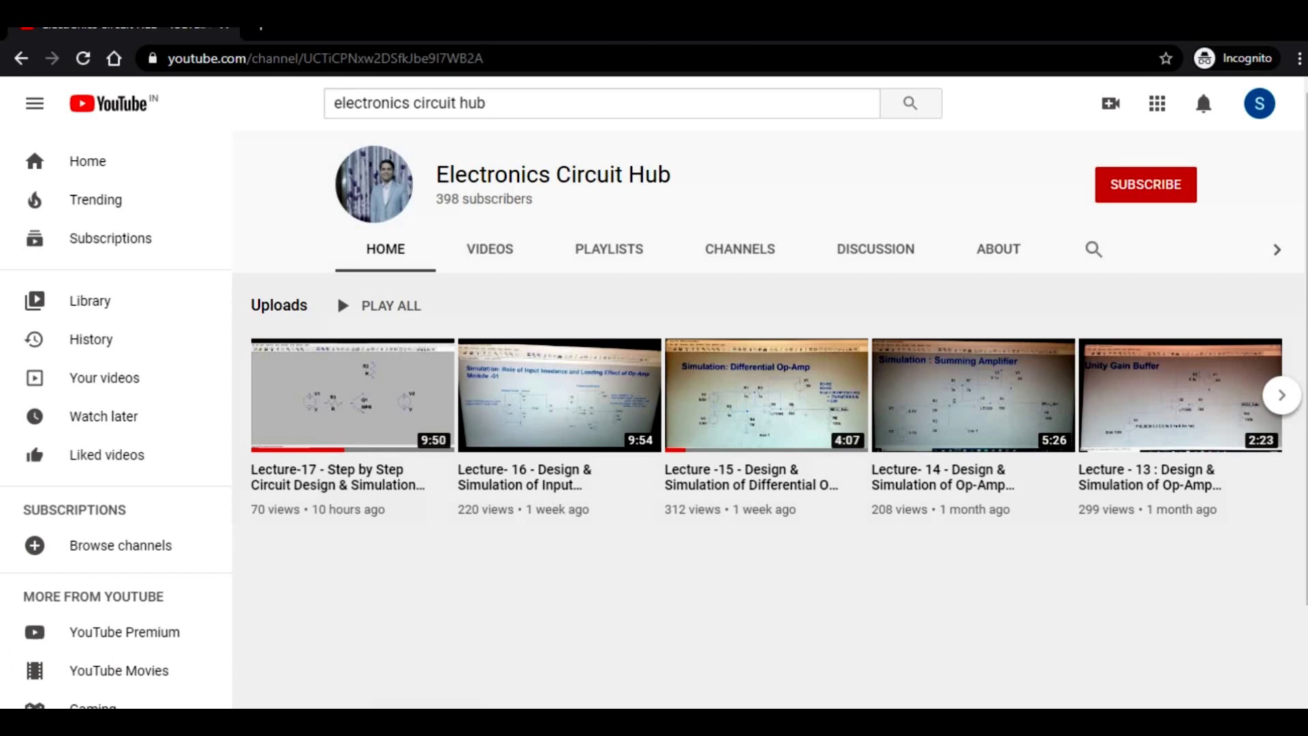
Subscribe to Electronics Circuit Hub and set its notification bell to All
{"action": "left_click", "coordinate": [1146, 184]}
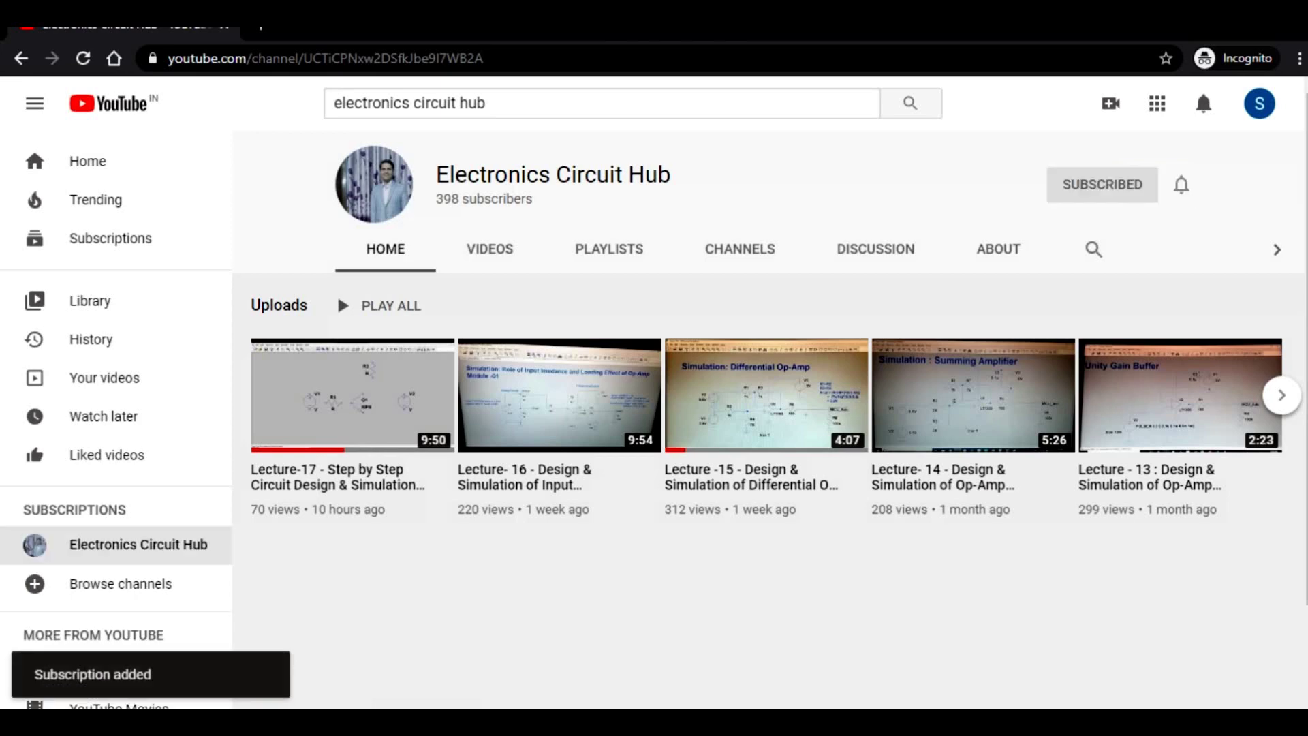
{"action": "left_click", "coordinate": [1182, 184]}
{"action": "left_click", "coordinate": [1097, 224]}
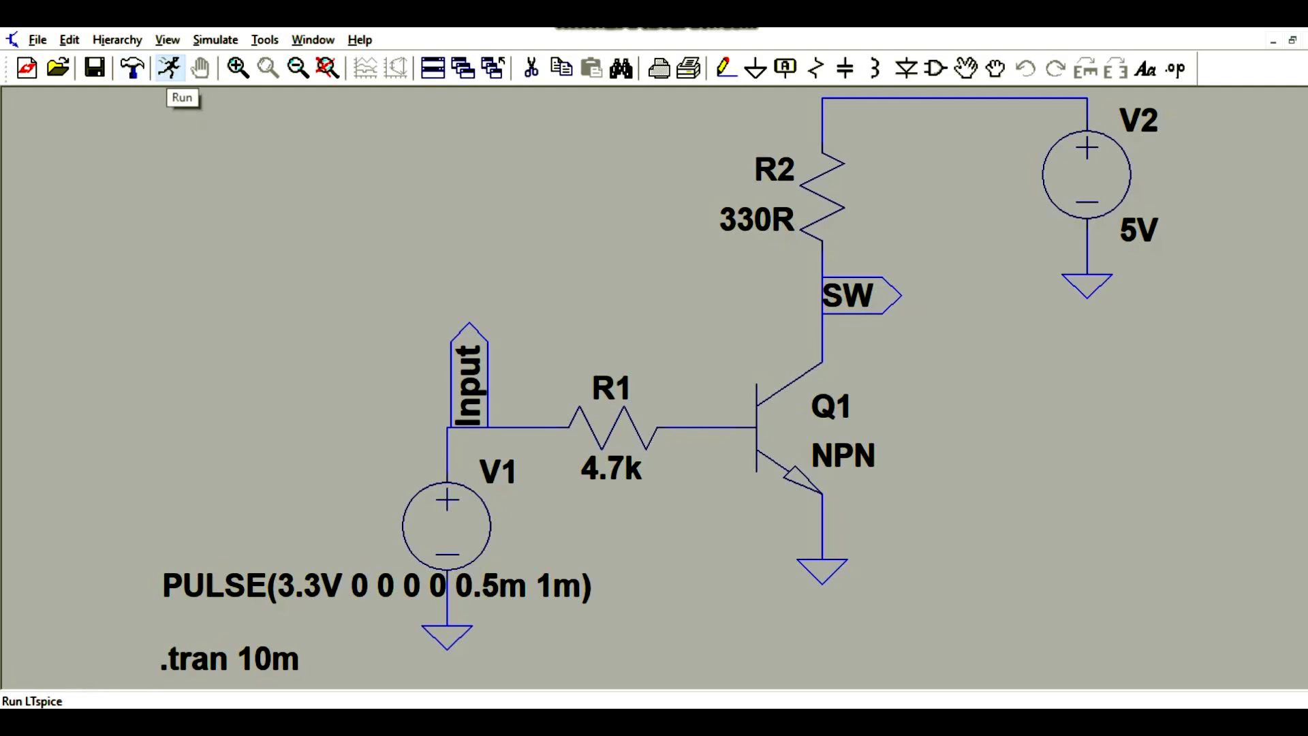
Run the transistor switch simulation from the toolbar
{"action": "left_click", "coordinate": [170, 69]}
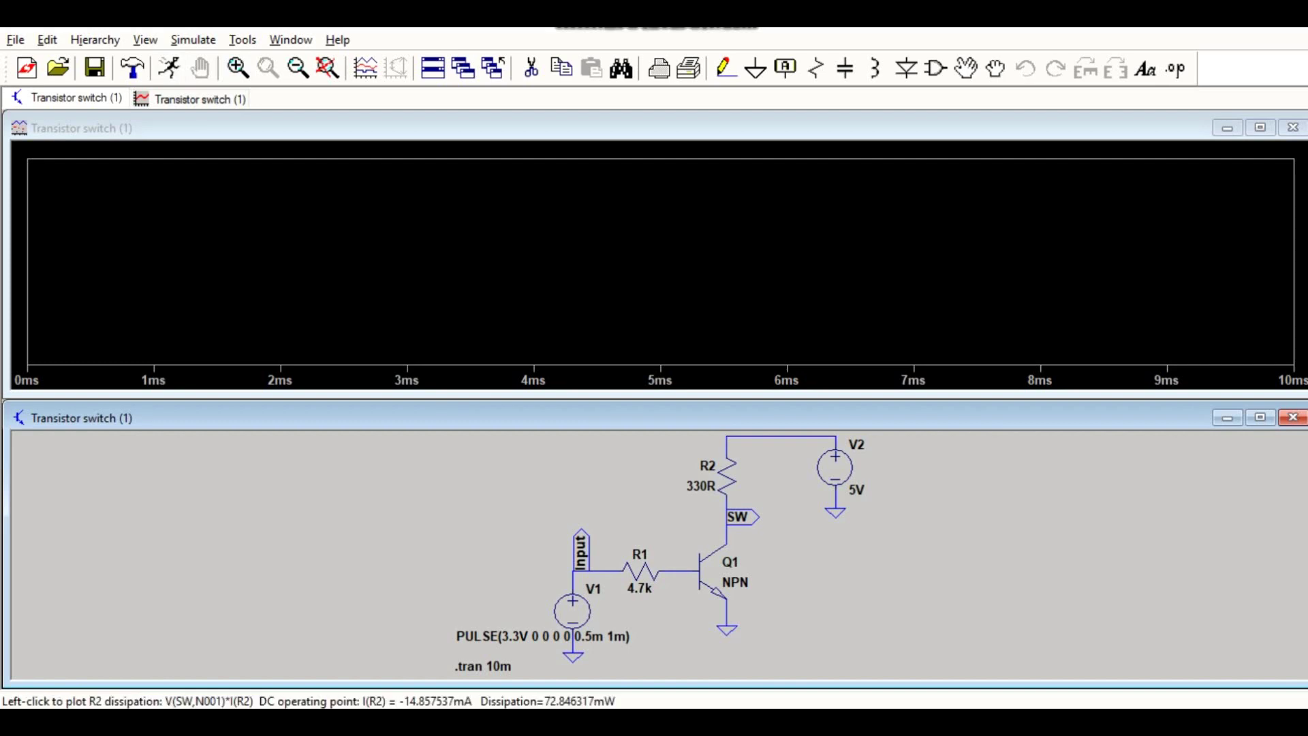
Plot the power dissipated in R2, then R1, and finally transistor Q1
{"action": "left_click", "coordinate": [727, 475], "text": "alt"}
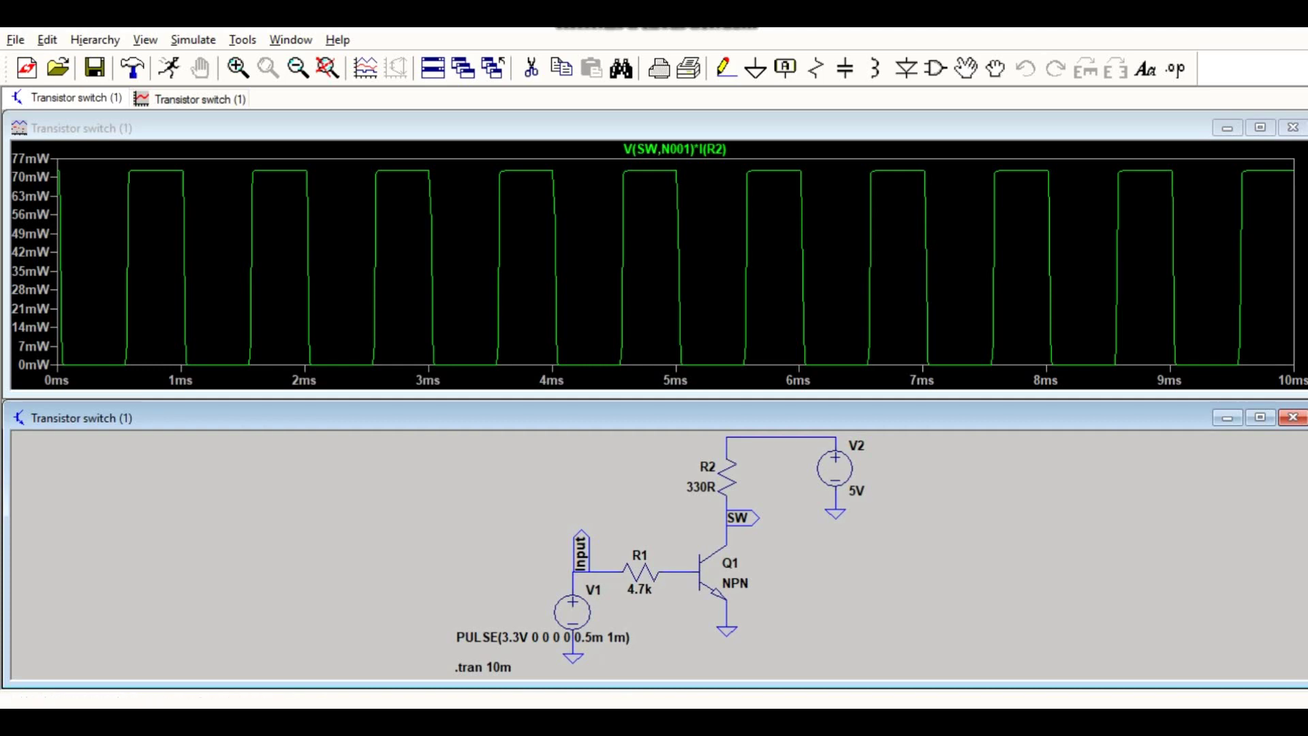
{"action": "left_click", "coordinate": [641, 573], "text": "alt"}
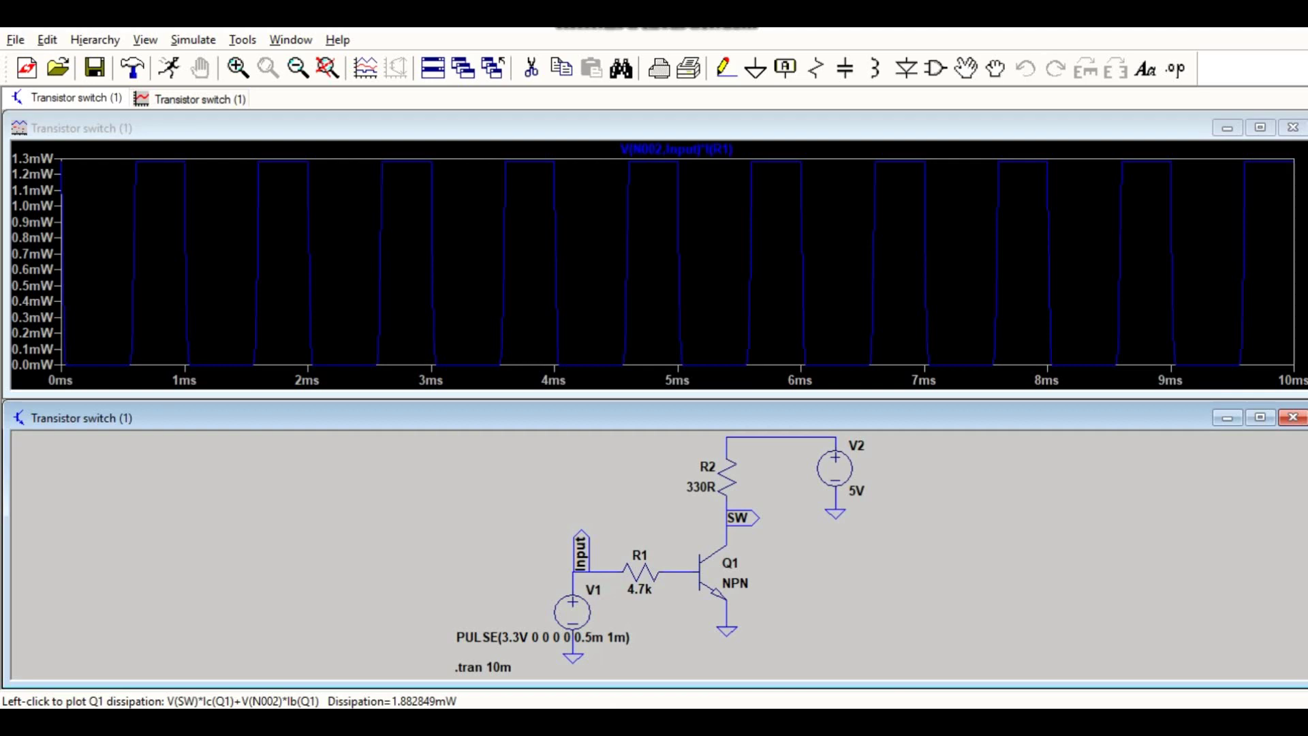
{"action": "left_click", "coordinate": [712, 579], "text": "alt"}
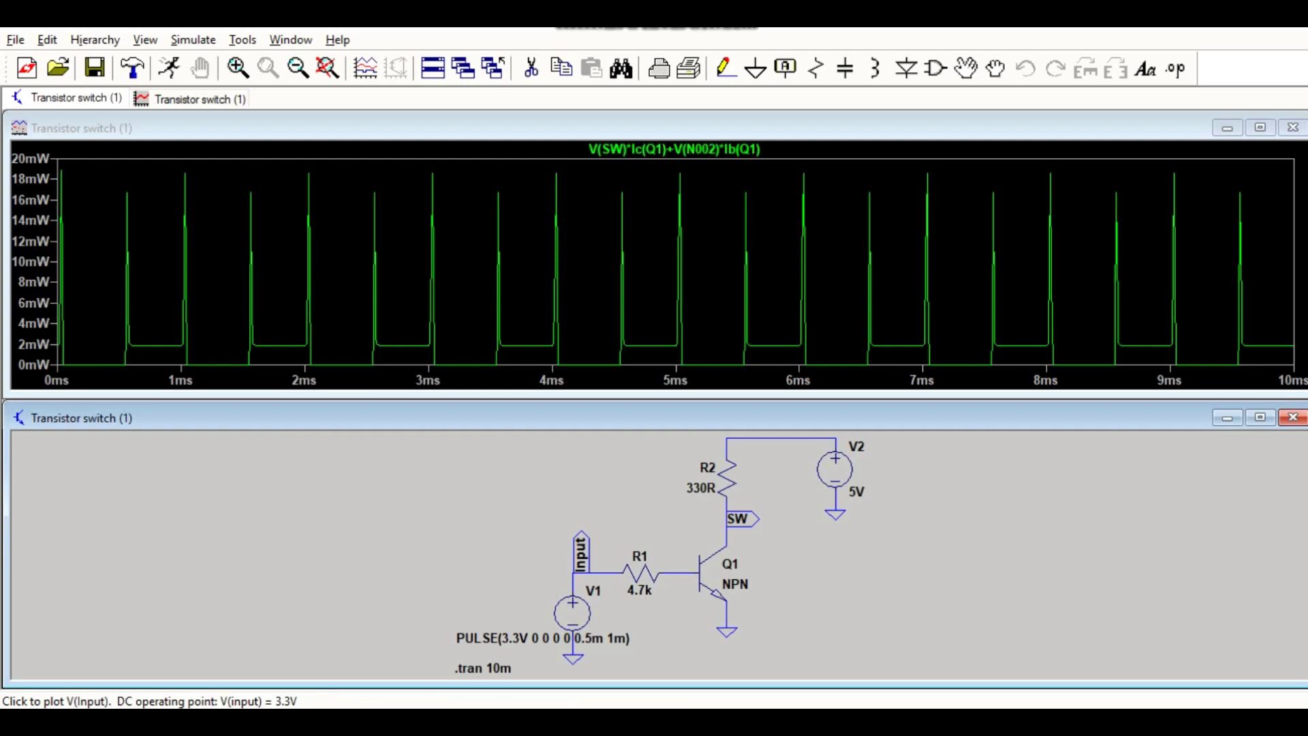
Plot V(input), the 0–3.3V square wave at the Input node
{"action": "left_click", "coordinate": [612, 574]}
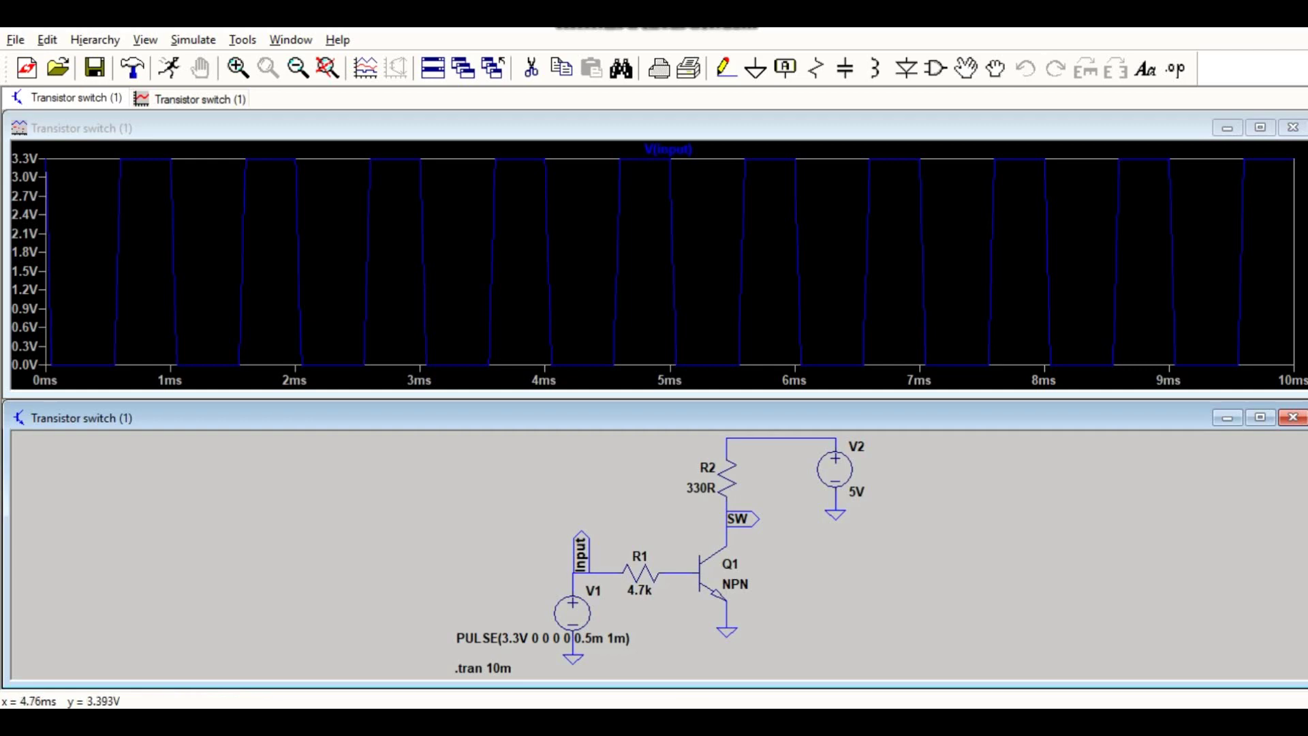
Give the V(input) trace a red colour and attach the 1st & 2nd cursors
{"action": "right_click", "coordinate": [668, 149]}
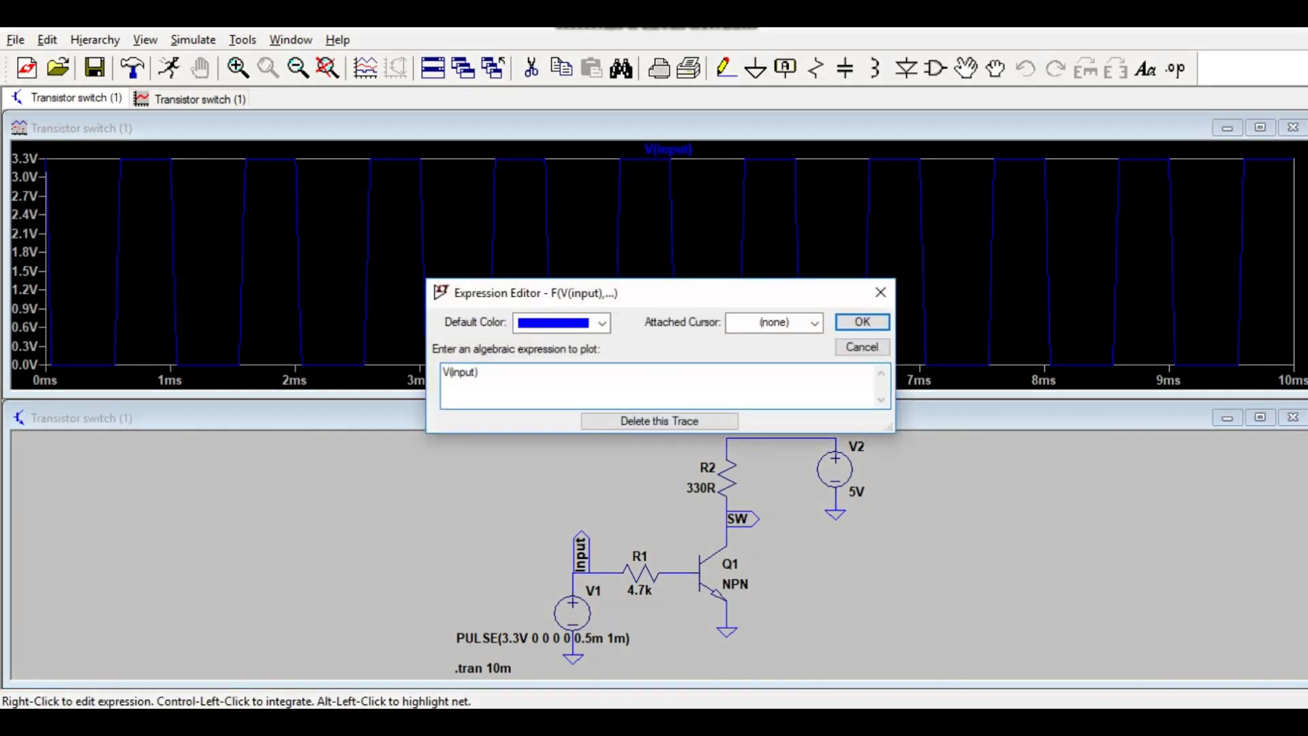
{"action": "key", "text": "alt+Down"}
{"action": "key", "text": "Down"}
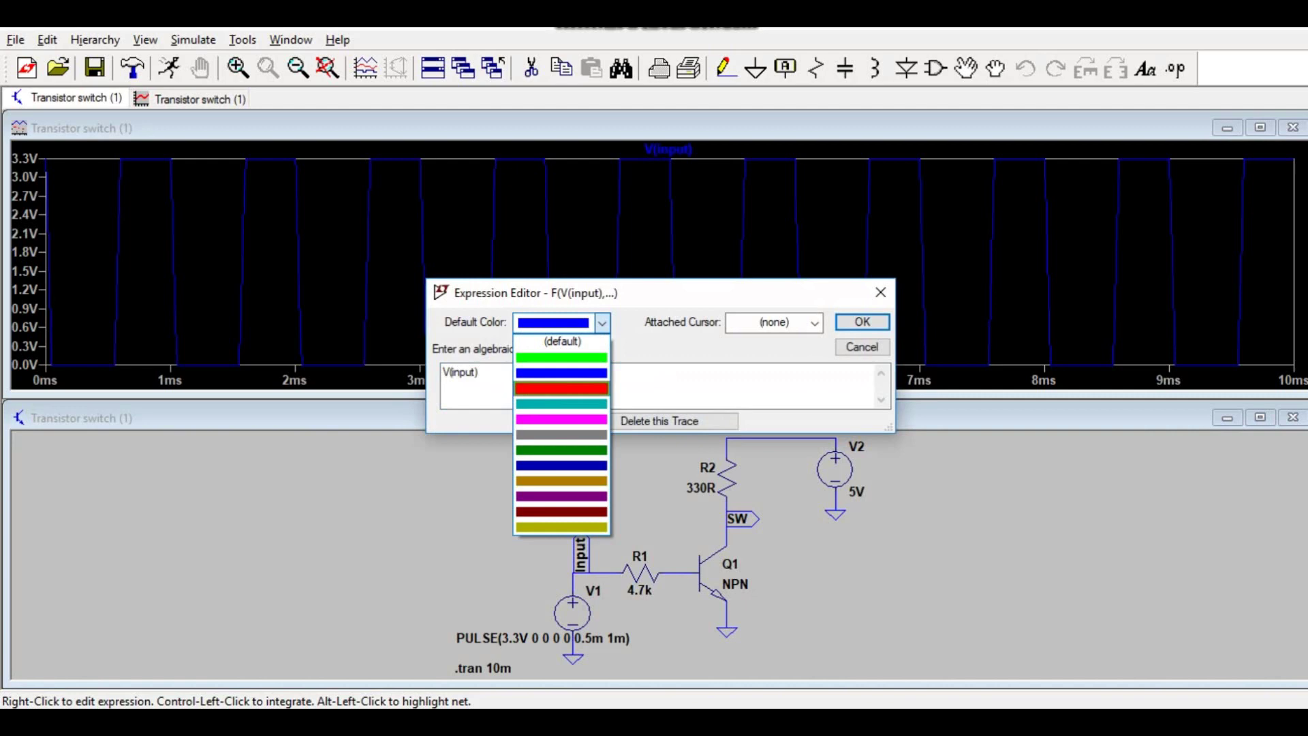
{"action": "key", "text": "Return"}
{"action": "key", "text": "Tab"}
{"action": "key", "text": "alt+Down"}
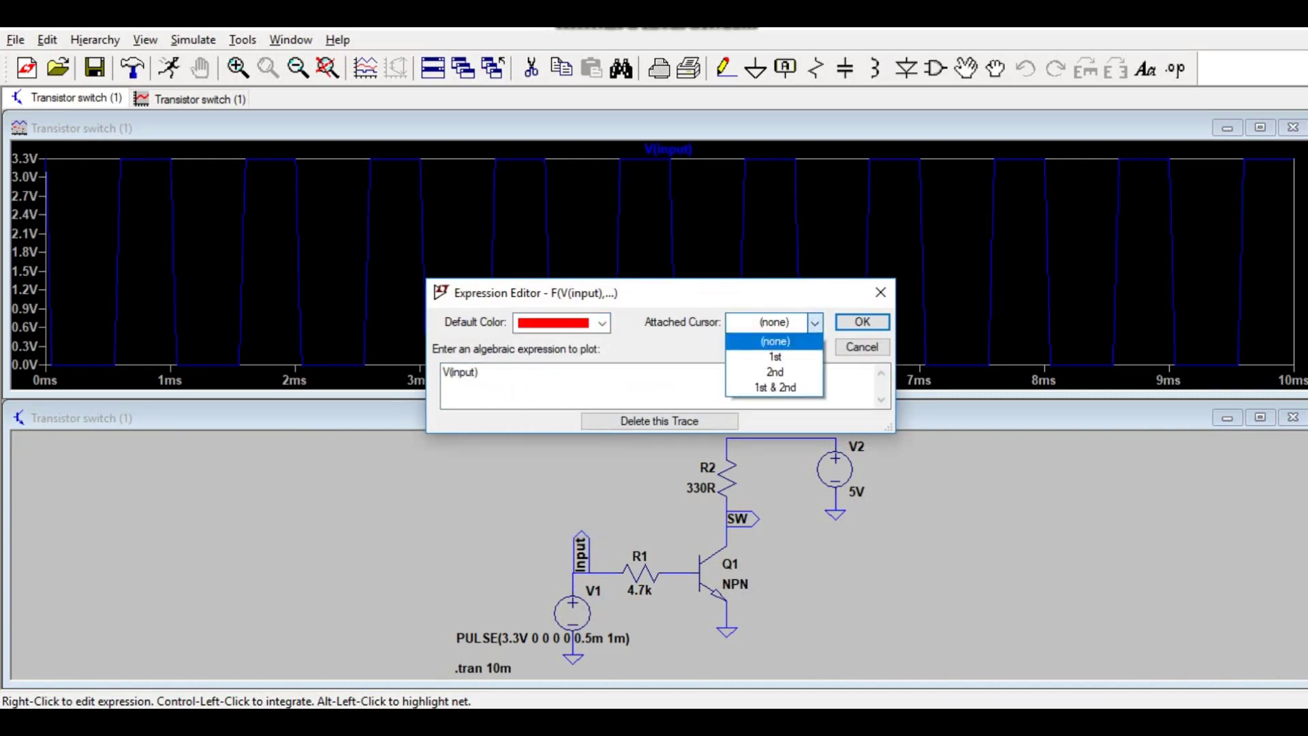
{"action": "key", "text": "Down"}
{"action": "key", "text": "Down"}
{"action": "key", "text": "Down"}
{"action": "key", "text": "Return"}
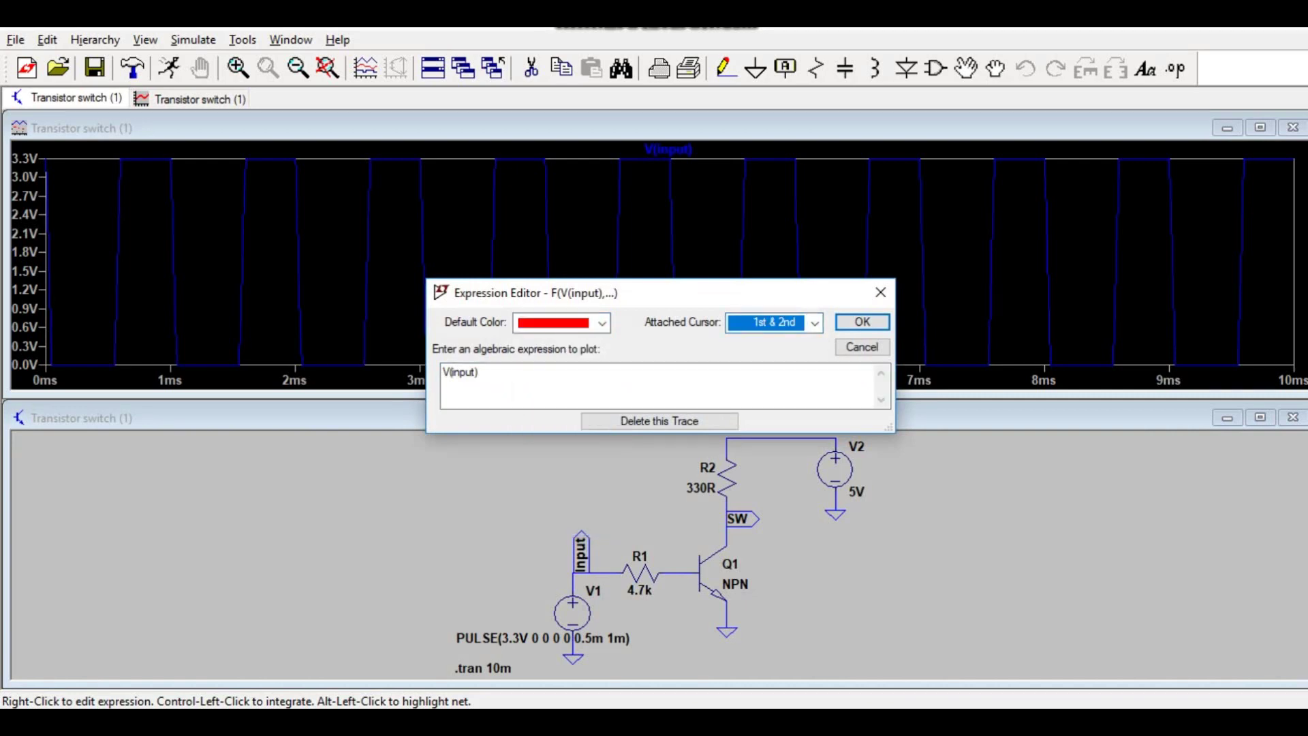
{"action": "key", "text": "Tab"}
Place the cursors on rising edges at 3.5476375 ms and 4.5468629 ms, reading 1.0007752KHz
{"action": "key", "text": "Return"}
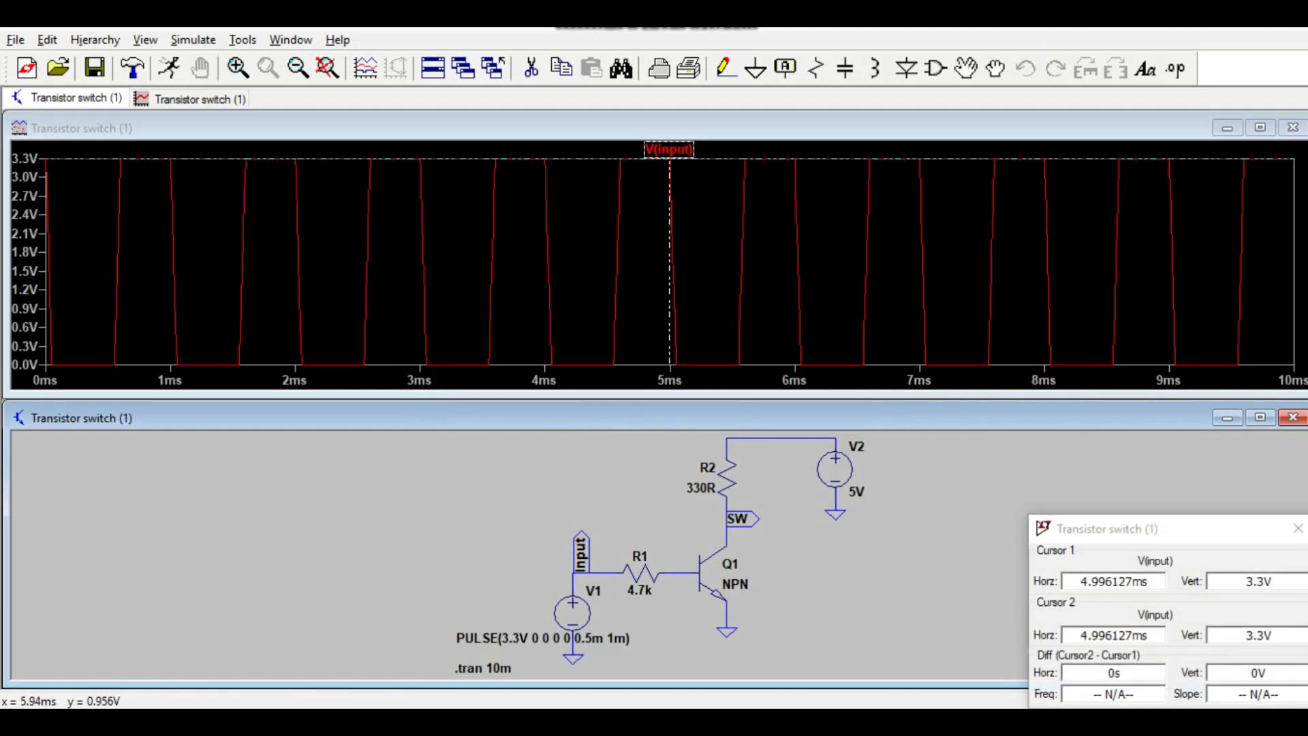
{"action": "key", "text": "ctrl+Tab"}
{"action": "key", "text": "Left"}
{"action": "key", "text": "Left"}
{"action": "key", "text": "Left"}
{"action": "key", "text": "Left"}
{"action": "key", "text": "Left"}
{"action": "key", "text": "Left"}
{"action": "key", "text": "Left"}
{"action": "key", "text": "Left"}
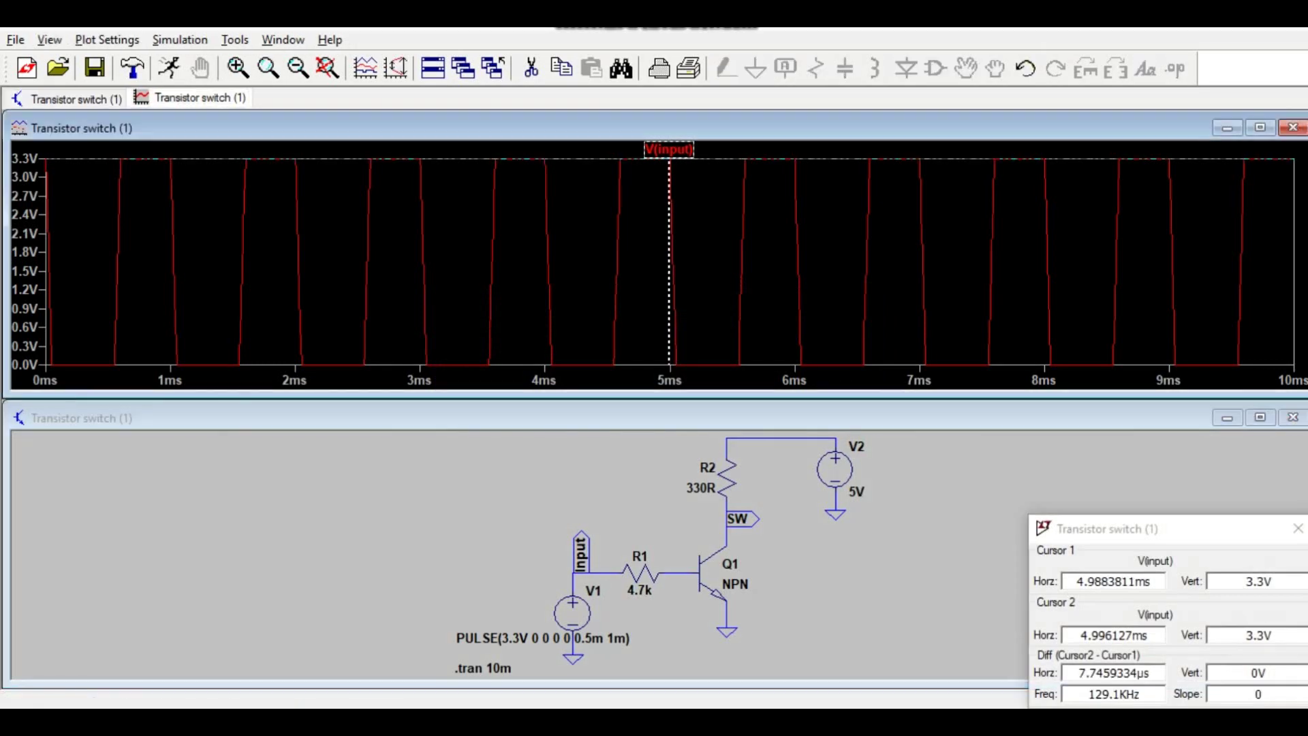
{"action": "key", "text": "Left"}
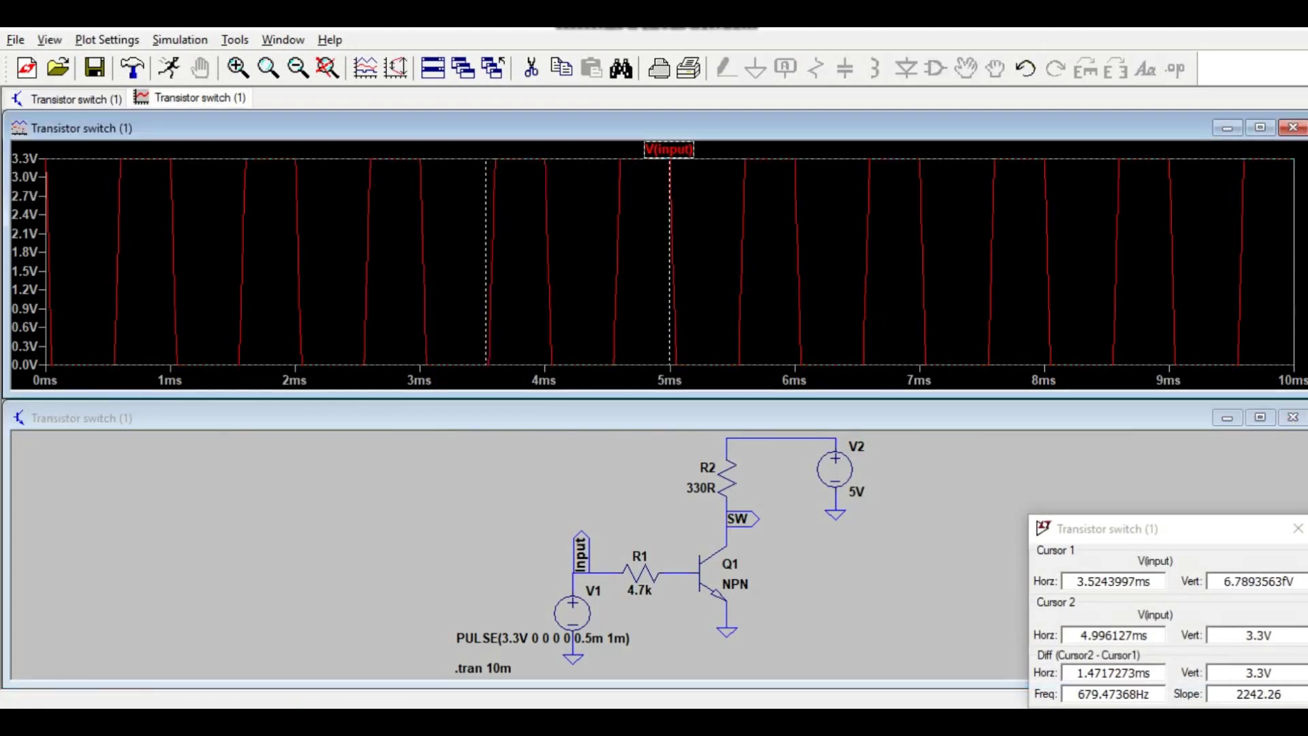
{"action": "key", "text": "Right"}
{"action": "key", "text": "Right"}
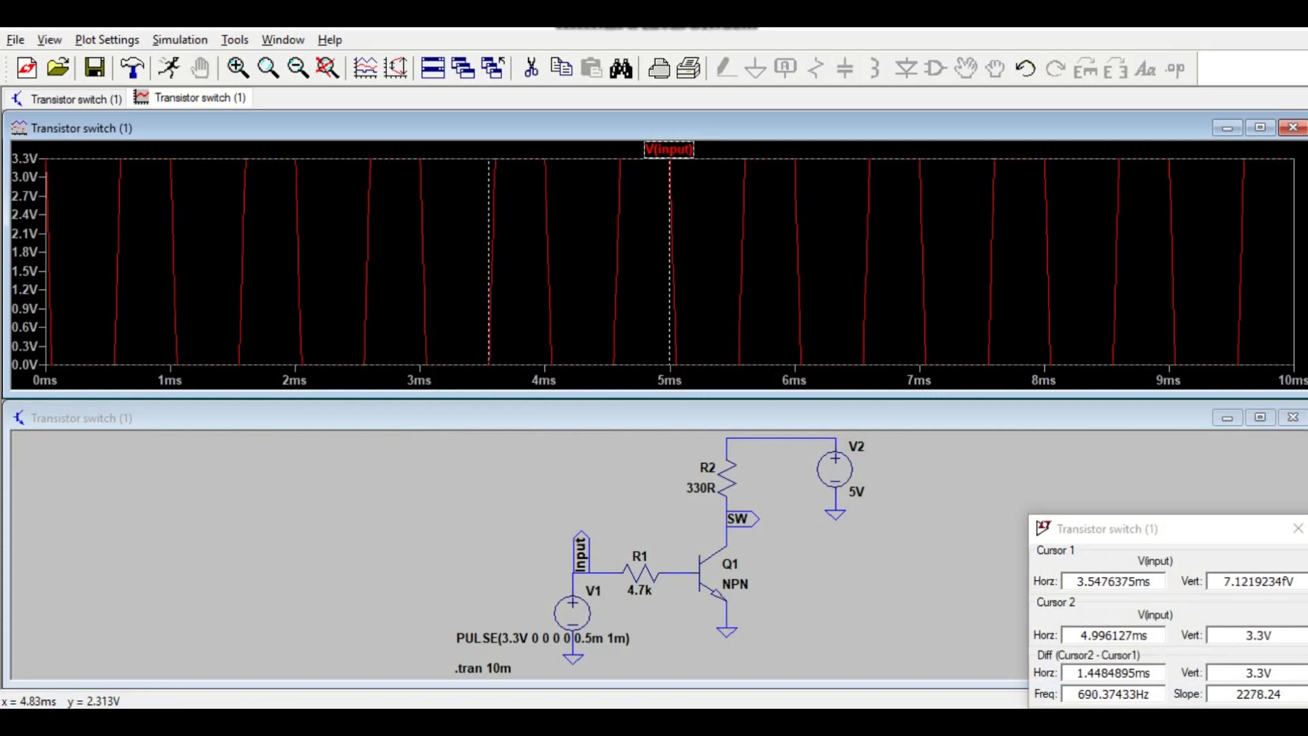
{"action": "left_click_drag", "start_coordinate": [665, 216], "coordinate": [613, 217]}
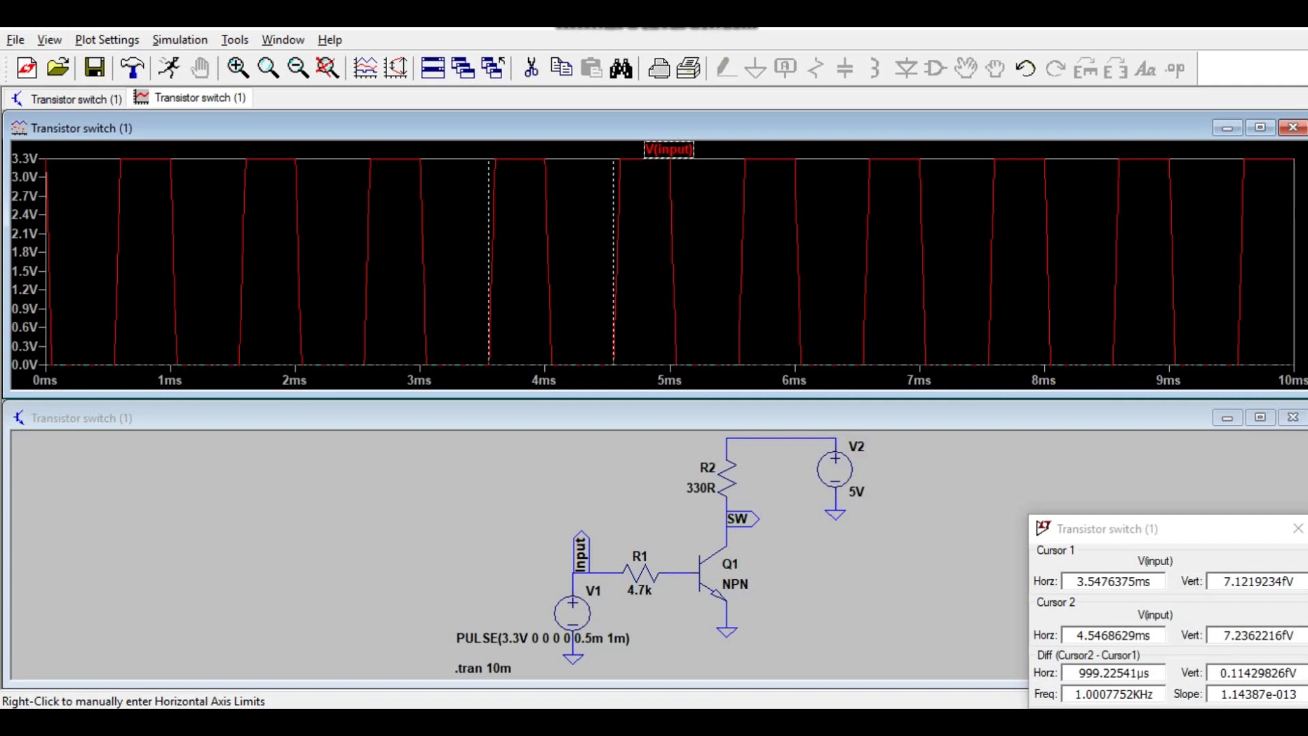
{"action": "left_click_drag", "start_coordinate": [1116, 538], "coordinate": [831, 252]}
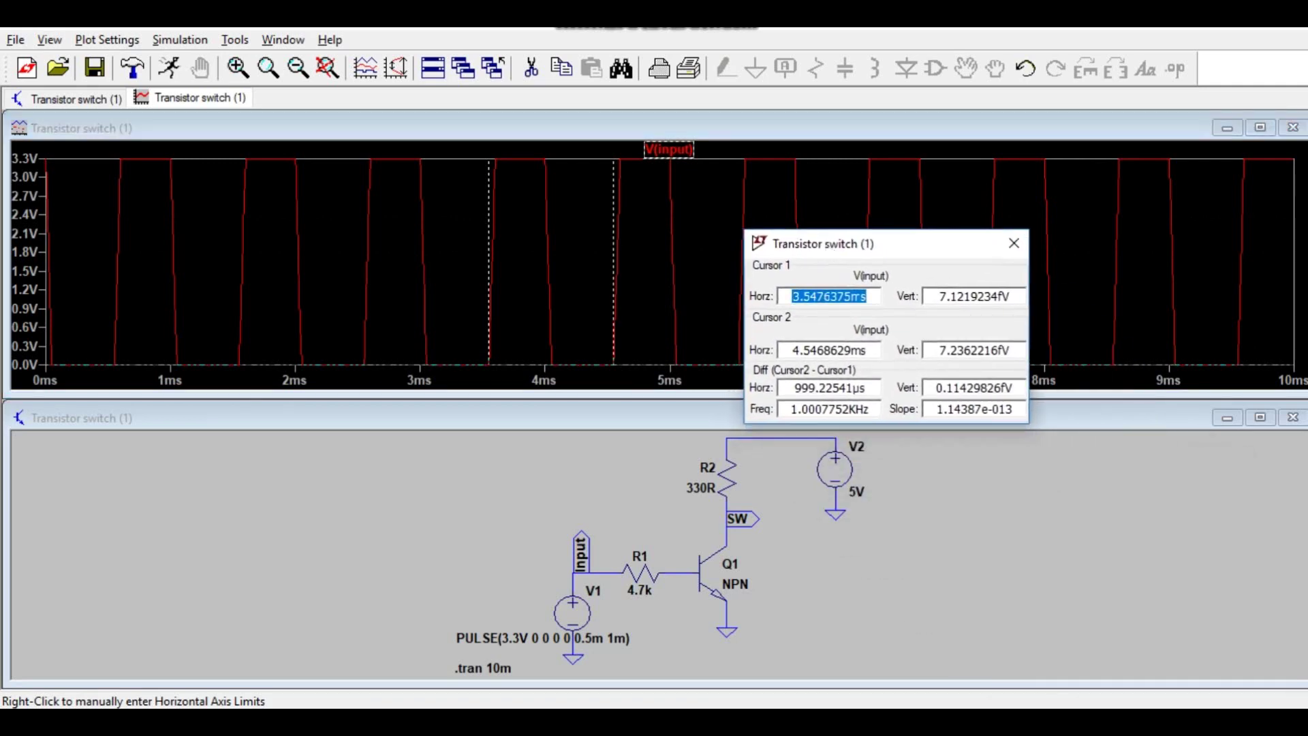